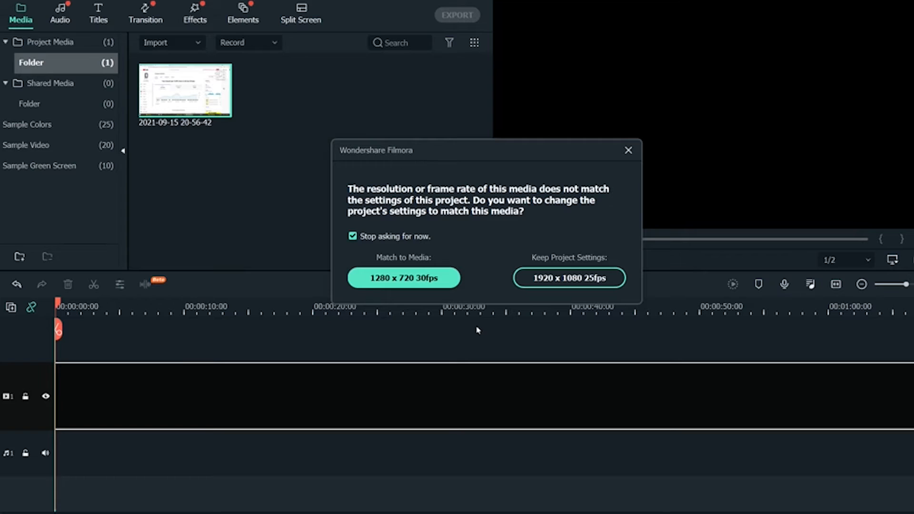
Keep the 1920 x 1080 25fps project settings and place the playhead at about 00:00:34
{"action": "left_click", "coordinate": [544, 288]}
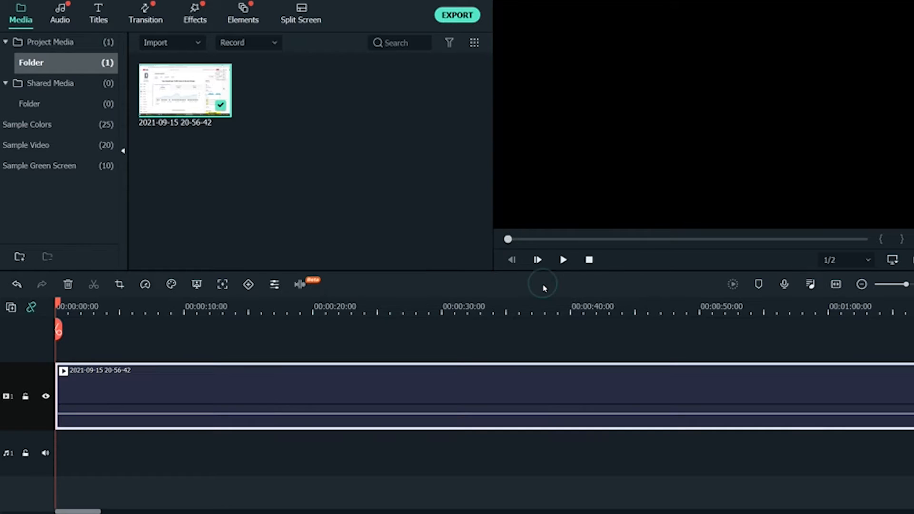
{"action": "left_click", "coordinate": [334, 304]}
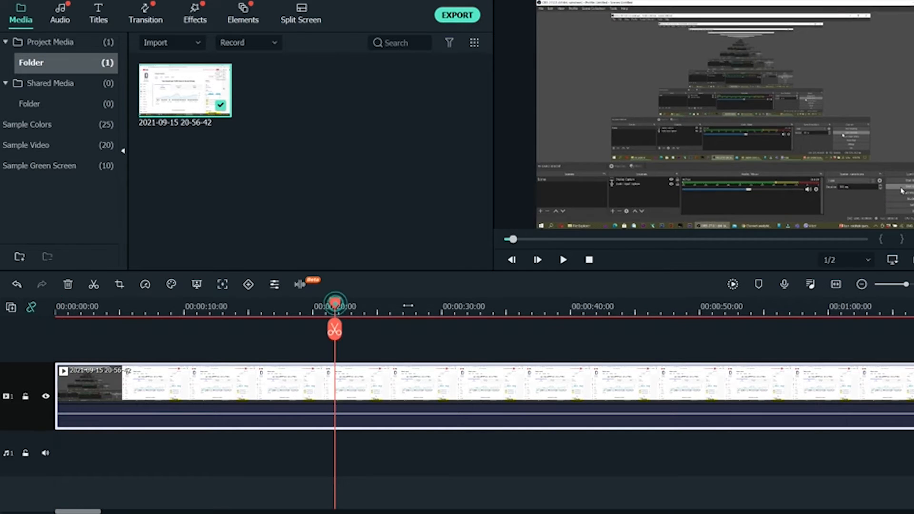
{"action": "left_click", "coordinate": [502, 306]}
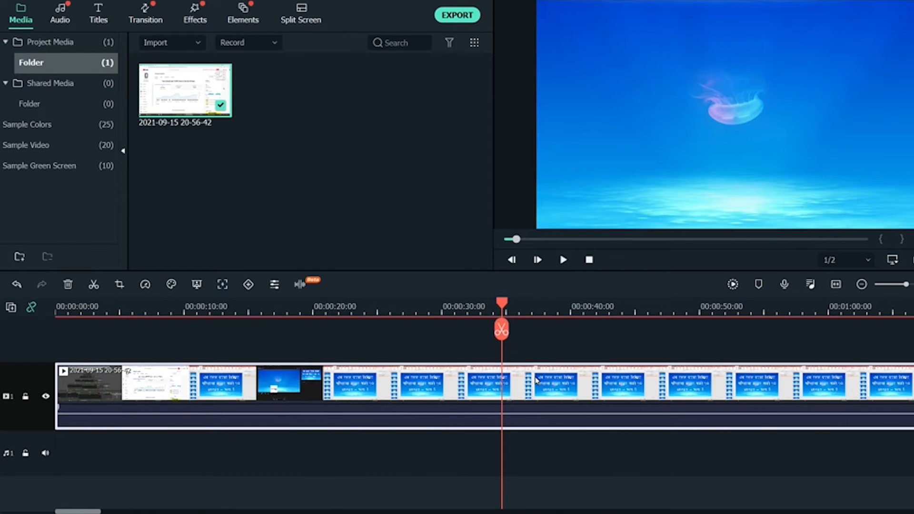
Split the clip at 00:00:34, delete the opening part, and move the remainder to the timeline start
{"action": "right_click", "coordinate": [508, 384]}
{"action": "left_click", "coordinate": [467, 346]}
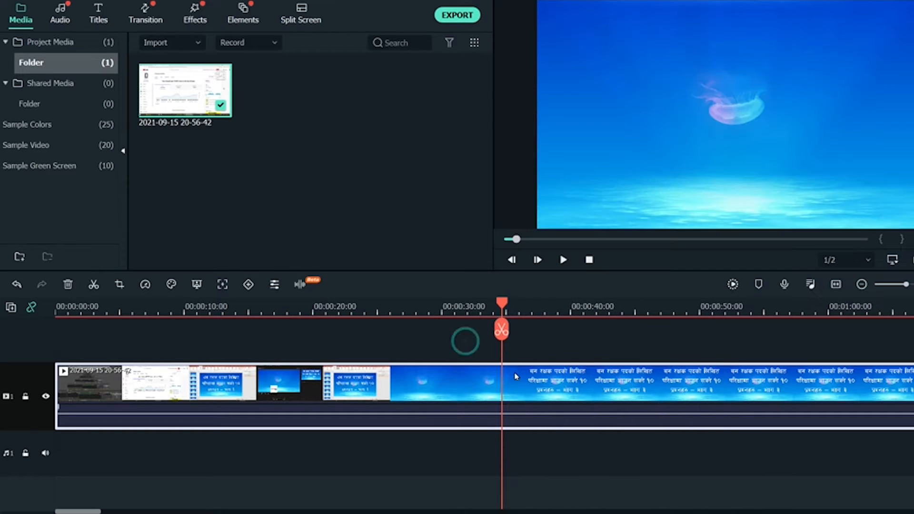
{"action": "left_click", "coordinate": [501, 329]}
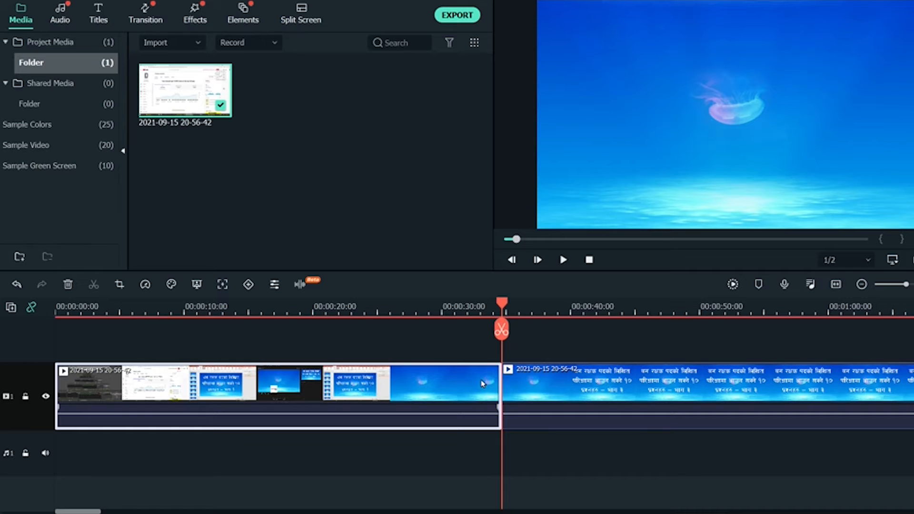
{"action": "key", "text": "Delete"}
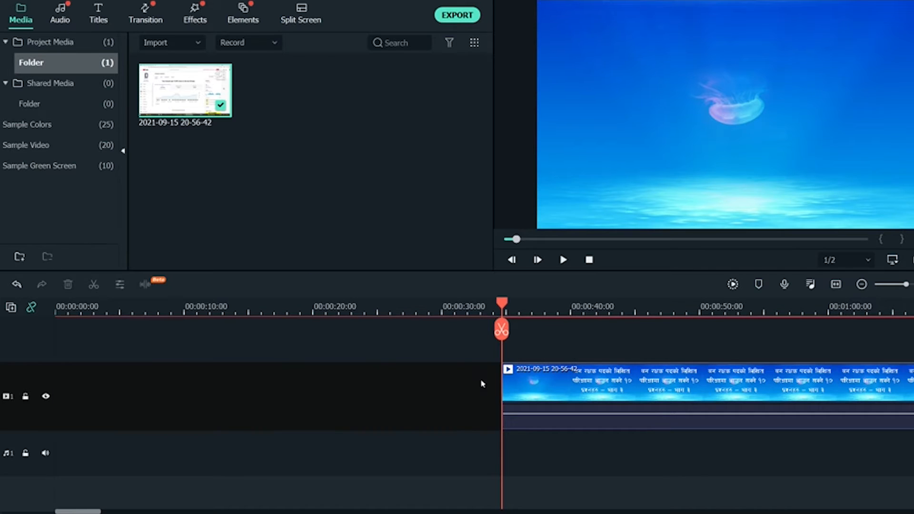
{"action": "left_click", "coordinate": [506, 384]}
{"action": "left_click_drag", "start_coordinate": [519, 379], "coordinate": [53, 378]}
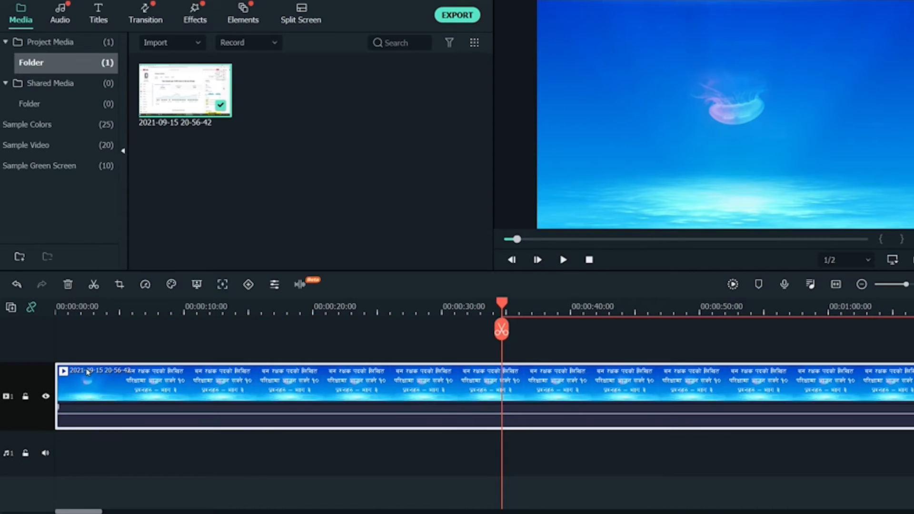
{"action": "left_click", "coordinate": [133, 315]}
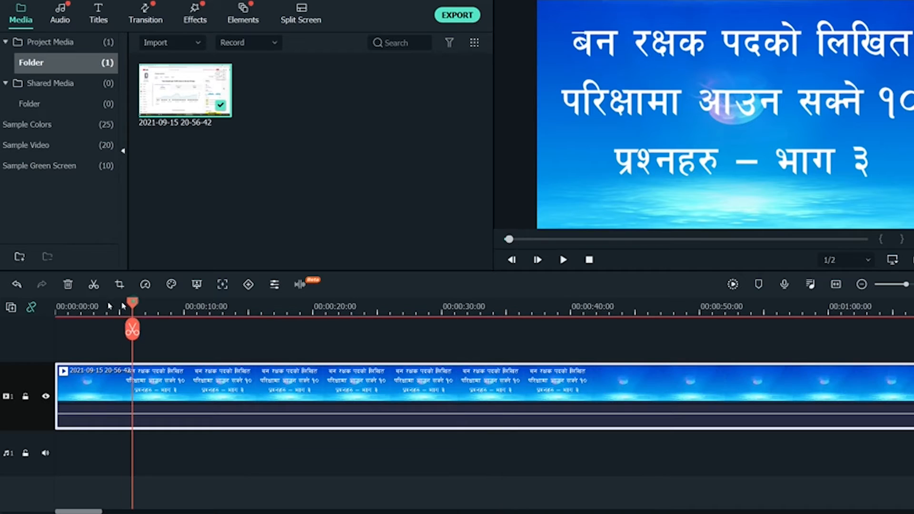
{"action": "left_click_drag", "start_coordinate": [133, 302], "coordinate": [23, 307]}
{"action": "left_click", "coordinate": [305, 308]}
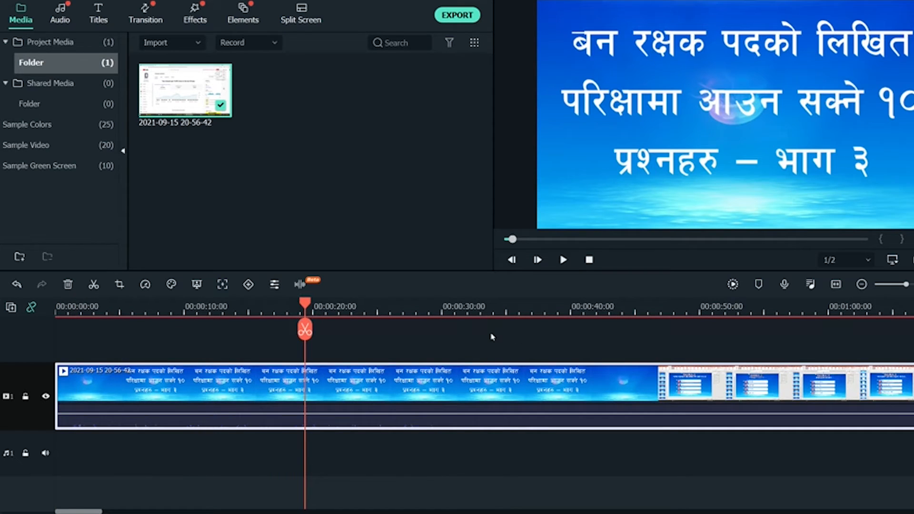
{"action": "left_click_drag", "start_coordinate": [305, 304], "coordinate": [392, 306]}
{"action": "right_click", "coordinate": [362, 381]}
{"action": "left_click", "coordinate": [346, 385]}
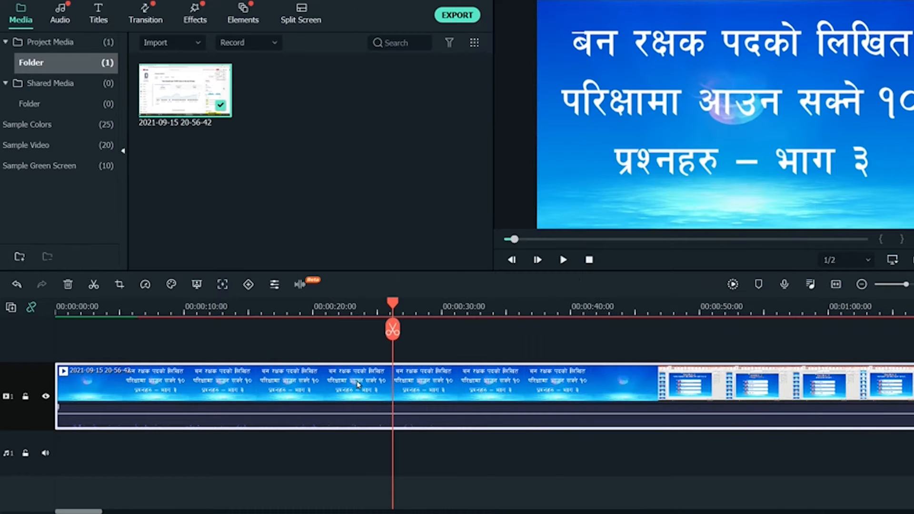
{"action": "right_click", "coordinate": [358, 384]}
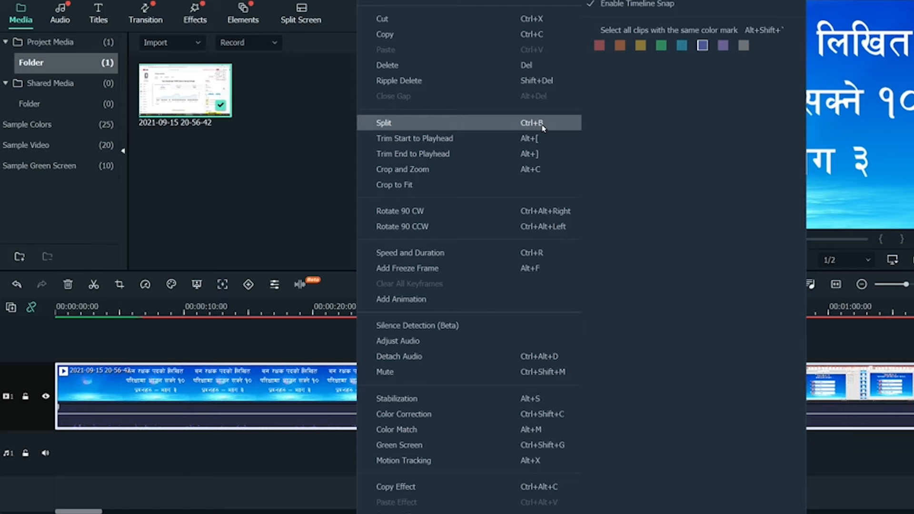
{"action": "left_click", "coordinate": [321, 404]}
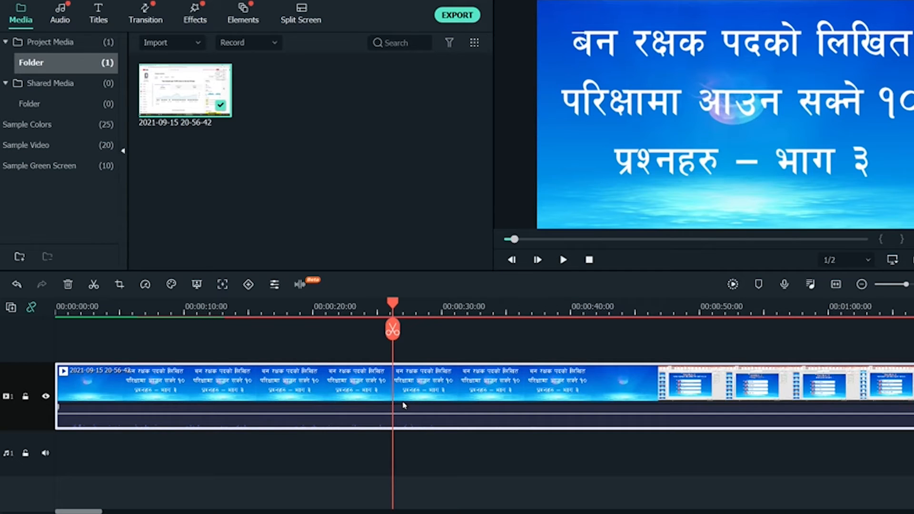
{"action": "left_click", "coordinate": [393, 330]}
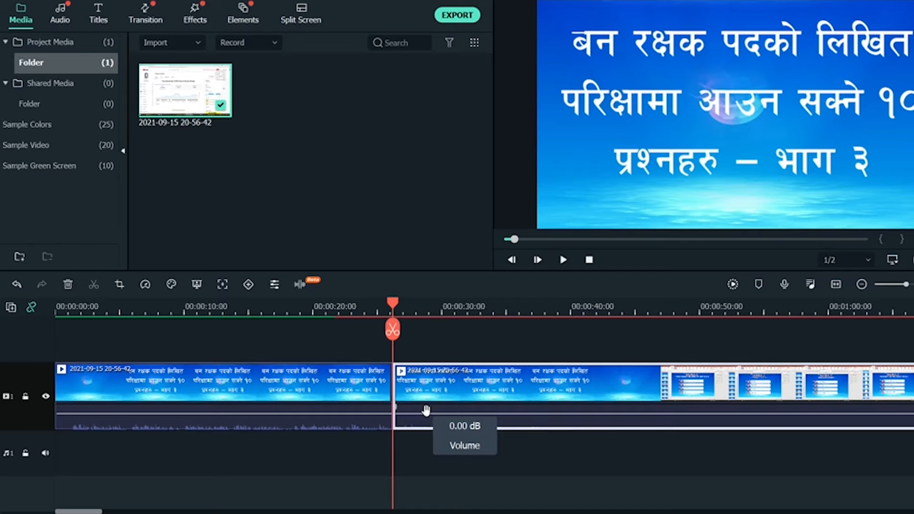
{"action": "key", "text": "ctrl+z"}
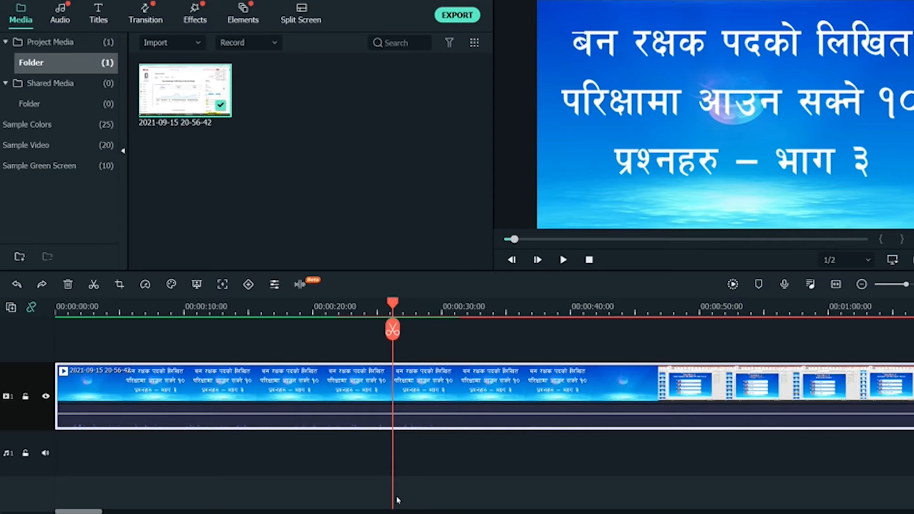
{"action": "mouse_move", "coordinate": [392, 304]}
{"action": "left_mouse_down"}
{"action": "mouse_move", "coordinate": [441, 305]}
{"action": "mouse_move", "coordinate": [347, 305]}
{"action": "mouse_move", "coordinate": [391, 305]}
{"action": "left_mouse_up"}
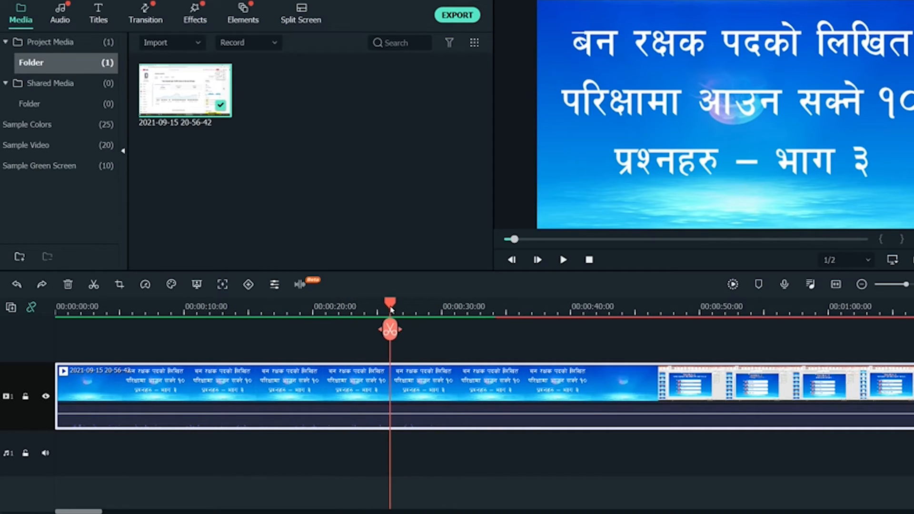
{"action": "left_click", "coordinate": [390, 334]}
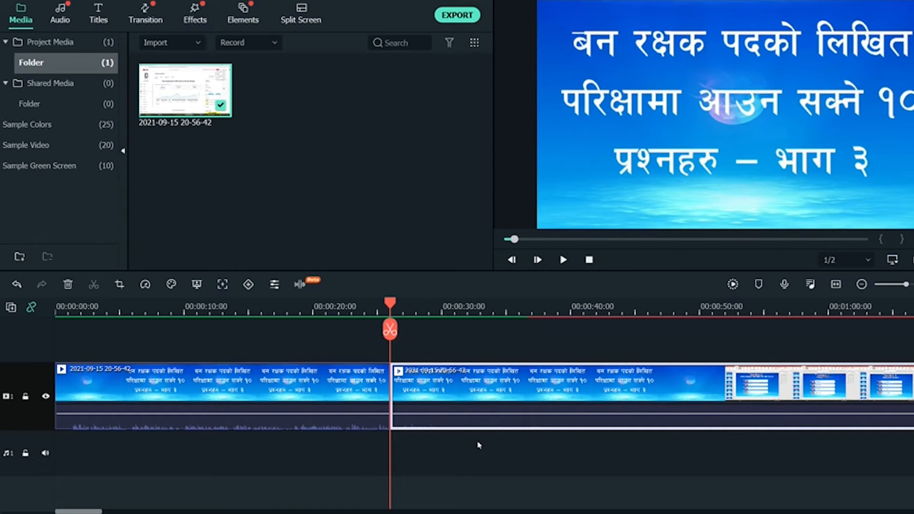
{"action": "key", "text": "ctrl+z"}
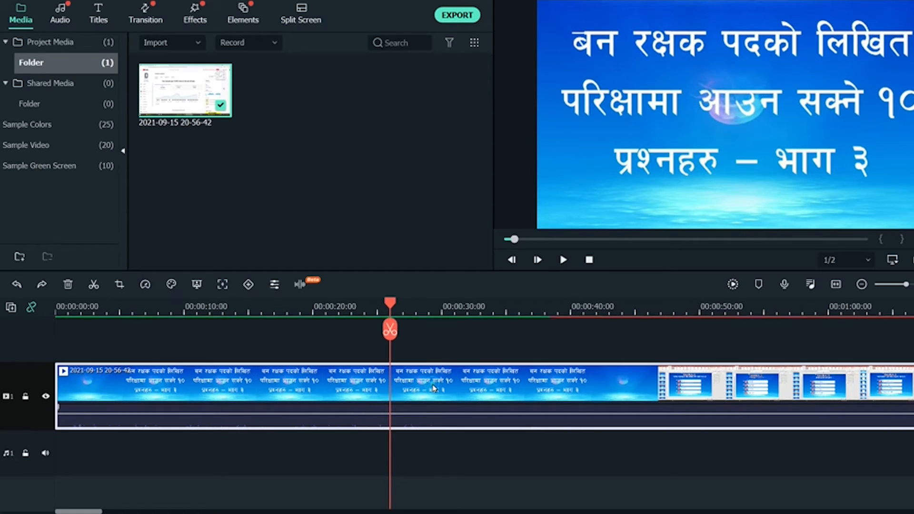
Put the playhead at about 00:00:47 on the Question 1 slide and select the recording clip
{"action": "left_click", "coordinate": [527, 314]}
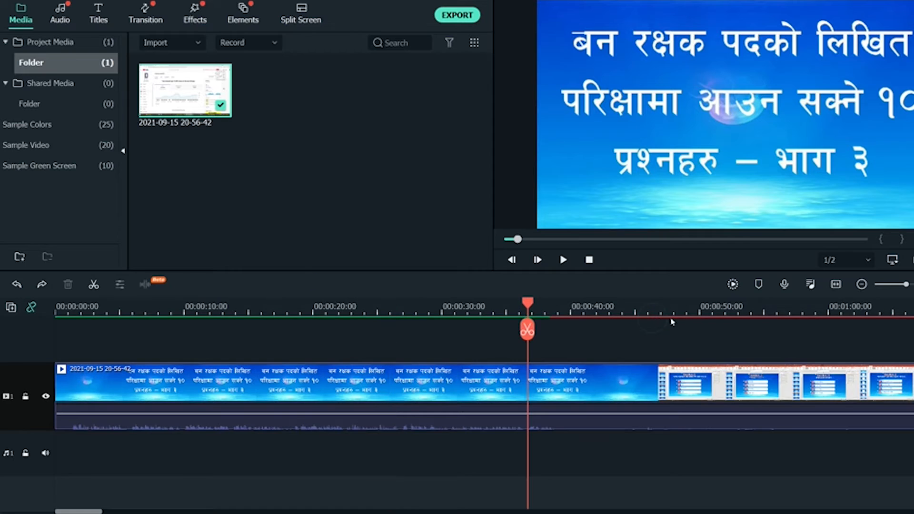
{"action": "left_click", "coordinate": [675, 315]}
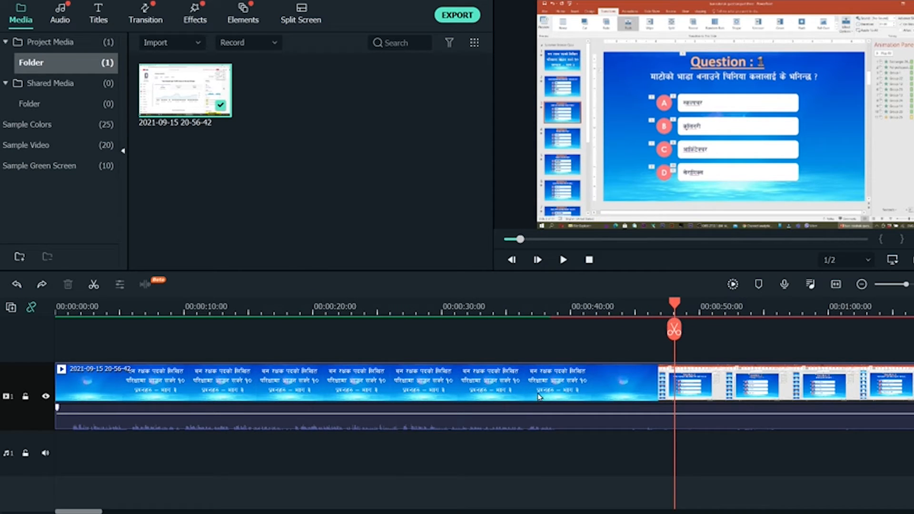
{"action": "left_click", "coordinate": [697, 382]}
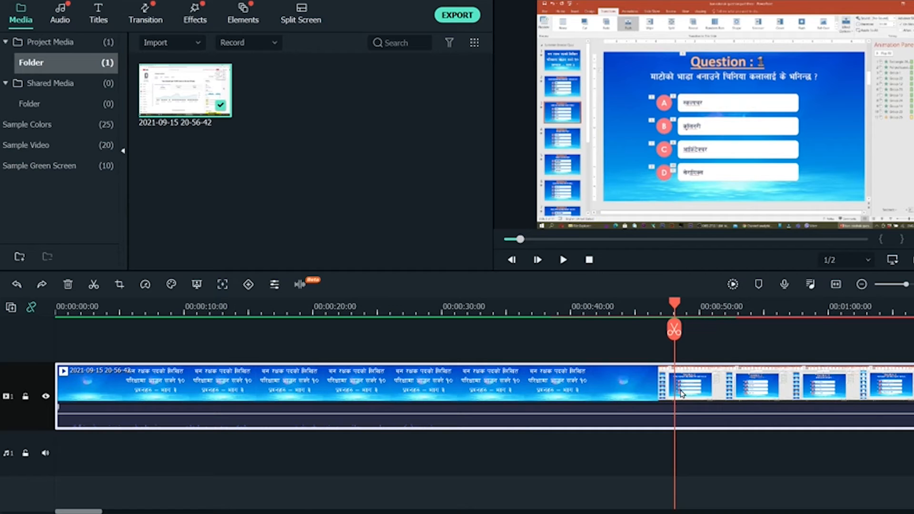
{"action": "left_click", "coordinate": [591, 328]}
{"action": "left_click", "coordinate": [586, 309]}
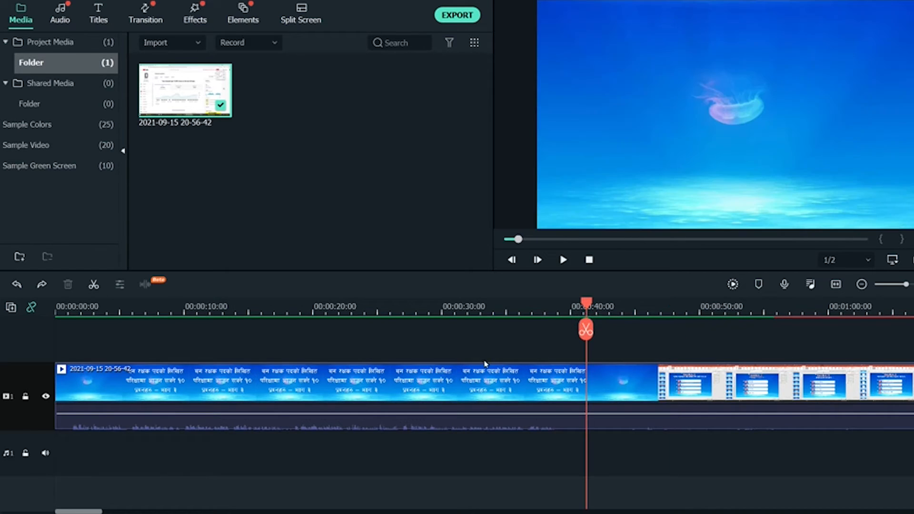
{"action": "left_click", "coordinate": [671, 310]}
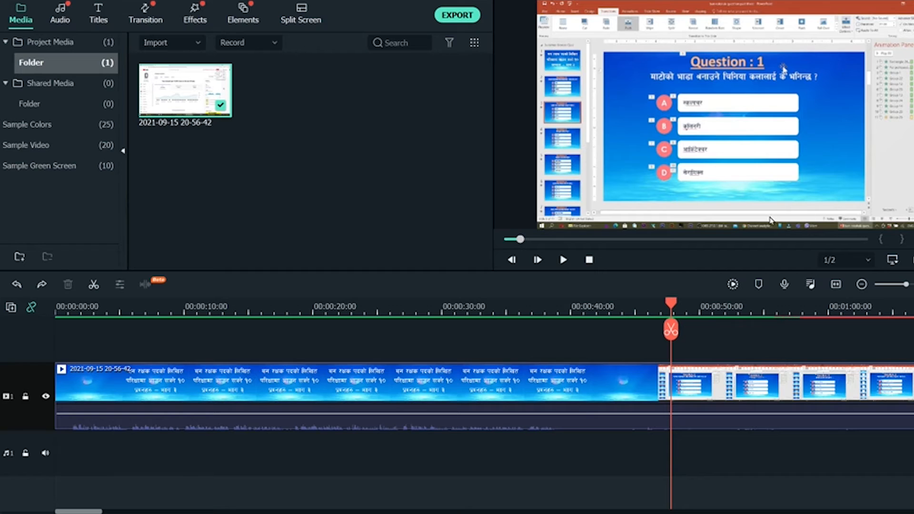
{"action": "left_click", "coordinate": [290, 415]}
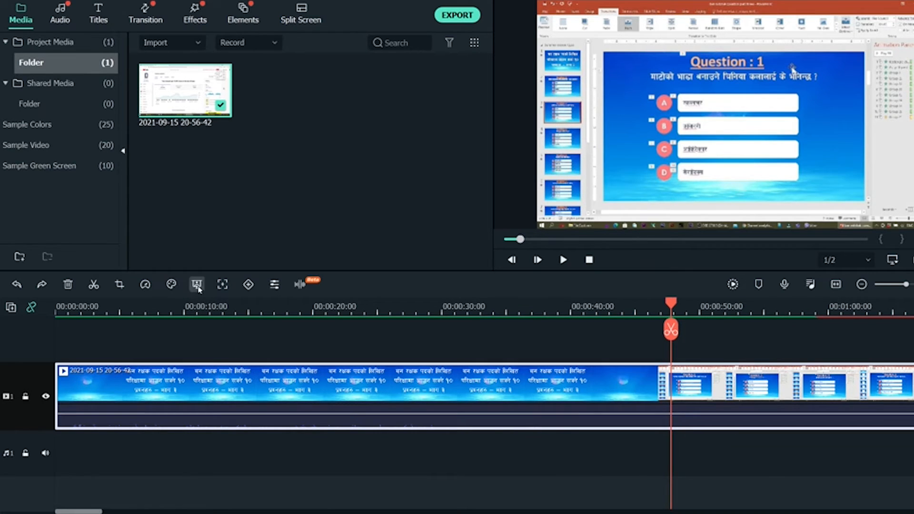
Keyframe a zoom to 166.88% scale with Y position 53.0, preview it, and confirm
{"action": "left_click", "coordinate": [249, 284]}
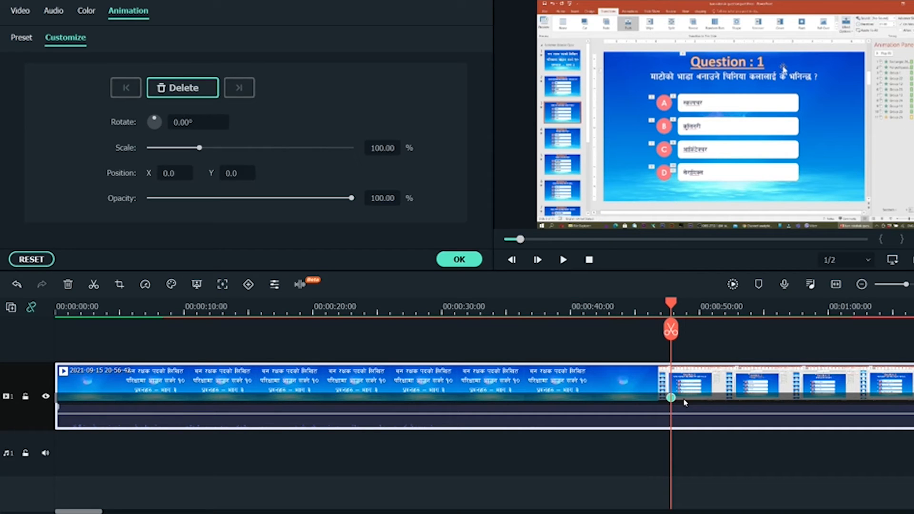
{"action": "key", "text": "space"}
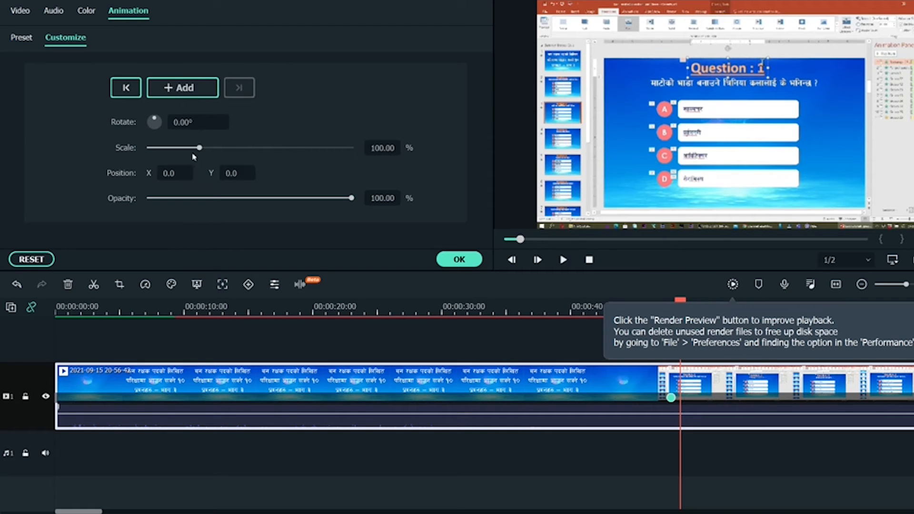
{"action": "mouse_move", "coordinate": [231, 151]}
{"action": "left_mouse_down"}
{"action": "mouse_move", "coordinate": [210, 152]}
{"action": "mouse_move", "coordinate": [219, 152]}
{"action": "left_mouse_up"}
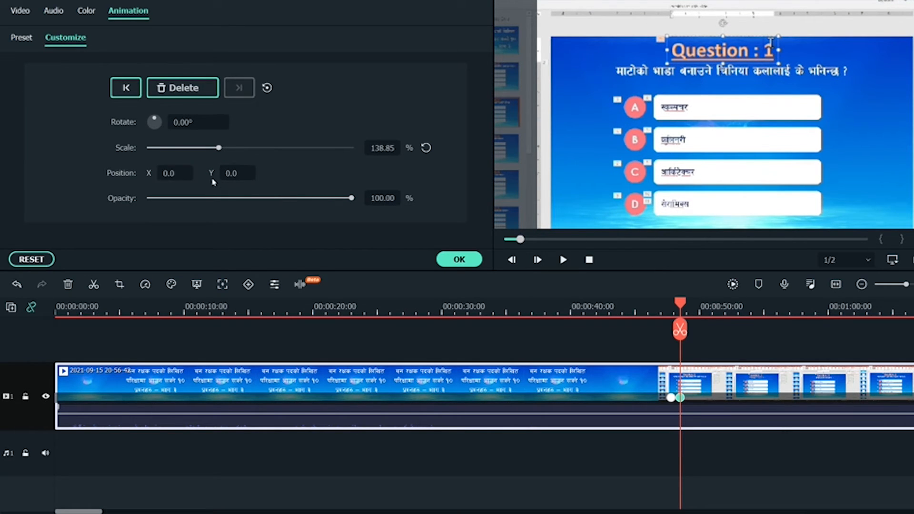
{"action": "left_click_drag", "start_coordinate": [222, 172], "coordinate": [234, 148]}
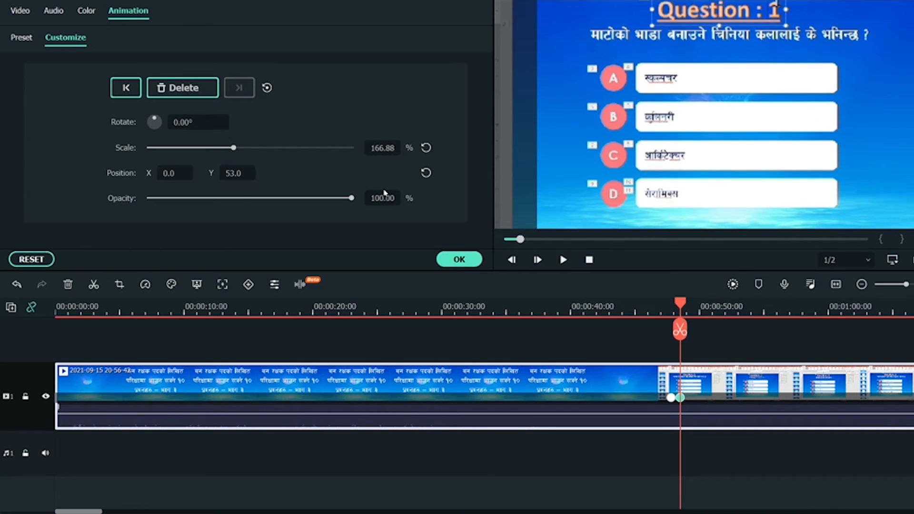
{"action": "left_click", "coordinate": [666, 301]}
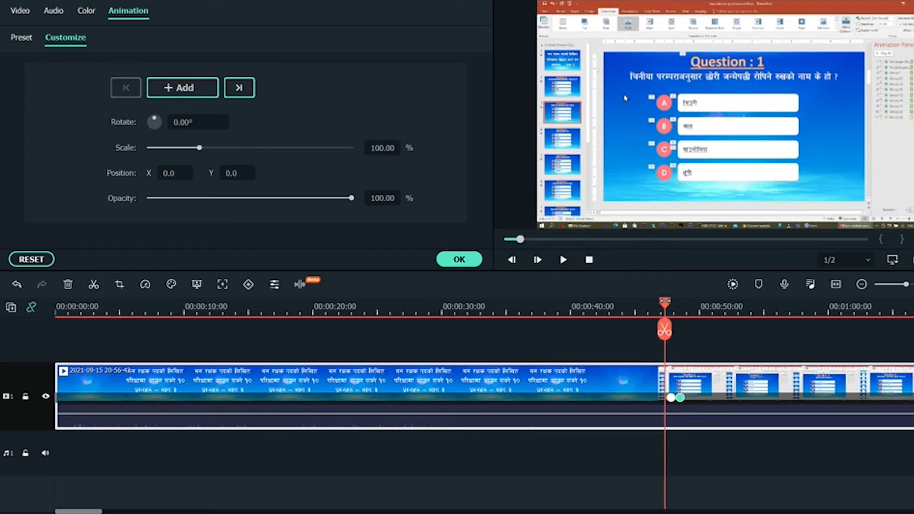
{"action": "key", "text": "space"}
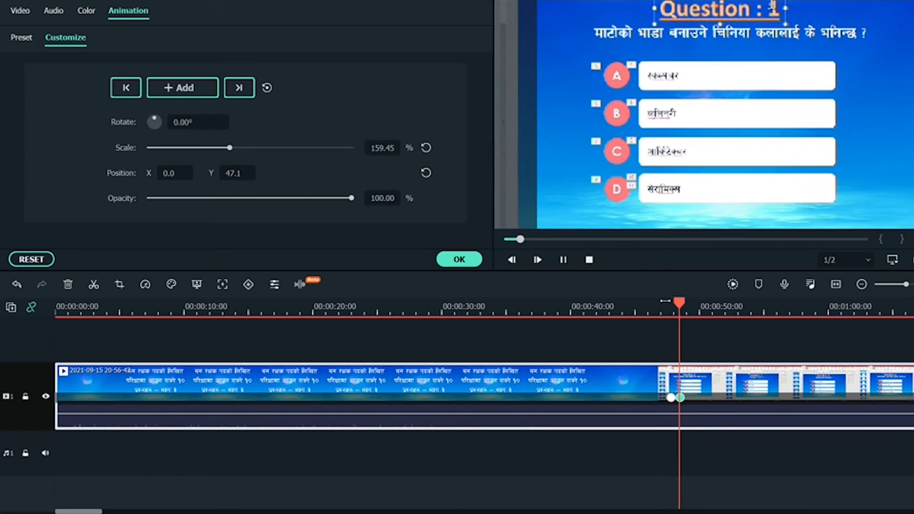
{"action": "key", "text": "space"}
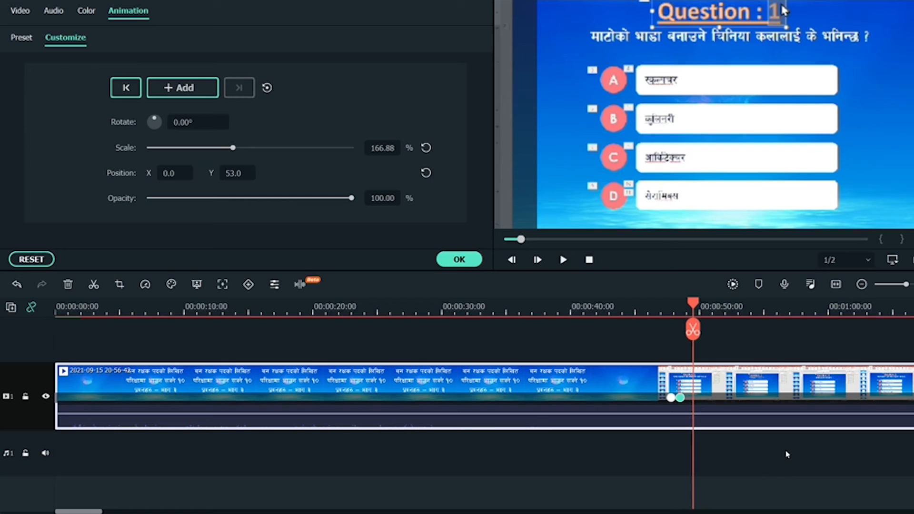
{"action": "left_click", "coordinate": [459, 259]}
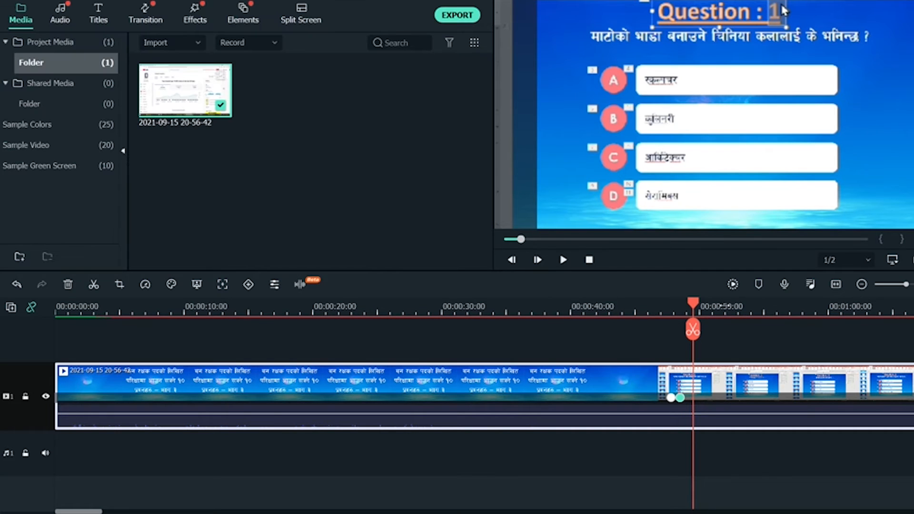
Move the playhead back to about 00:00:32, where the Nepali title slide shows
{"action": "left_click", "coordinate": [724, 306]}
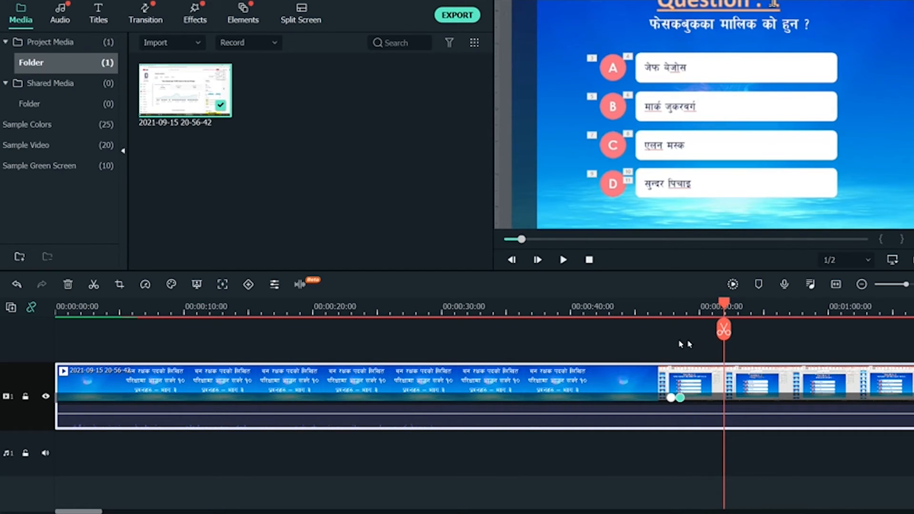
{"action": "left_click", "coordinate": [574, 308]}
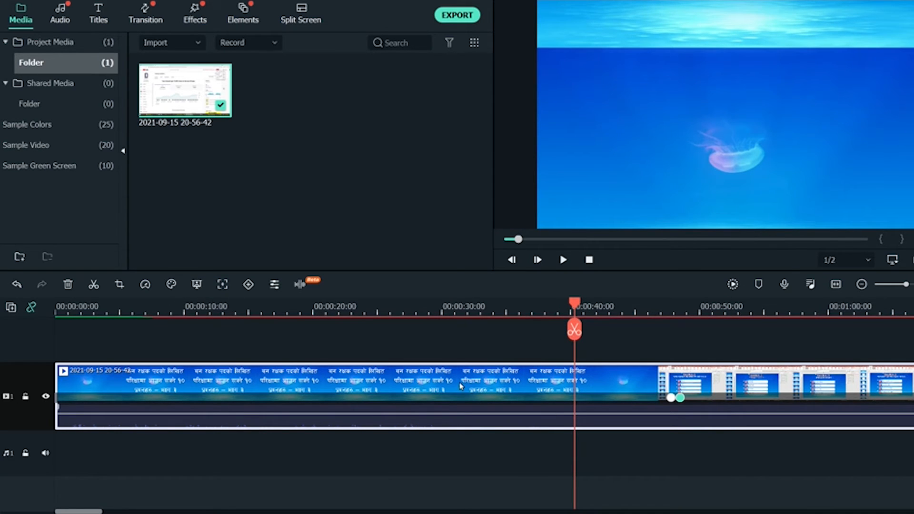
{"action": "left_click", "coordinate": [466, 307]}
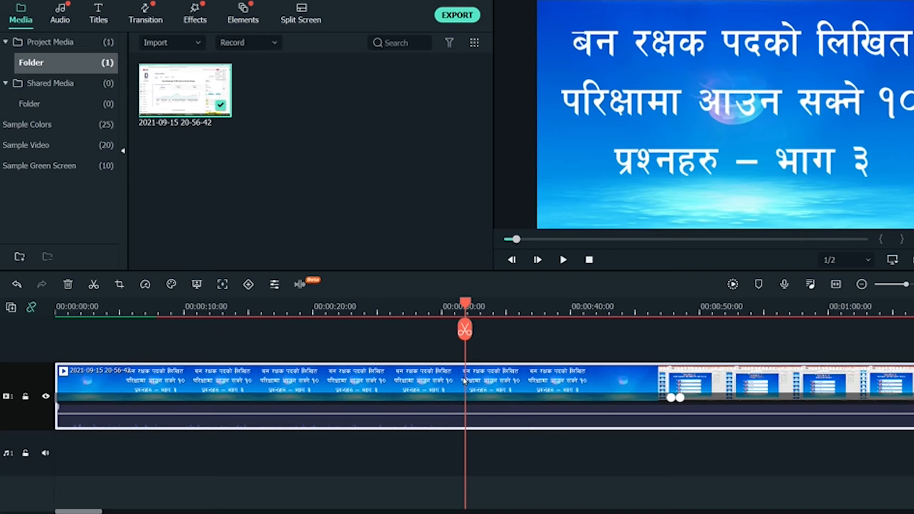
Enable motion tracking, accepting keyframe removal, with the tracking box over आउन, and confirm
{"action": "left_click", "coordinate": [220, 287]}
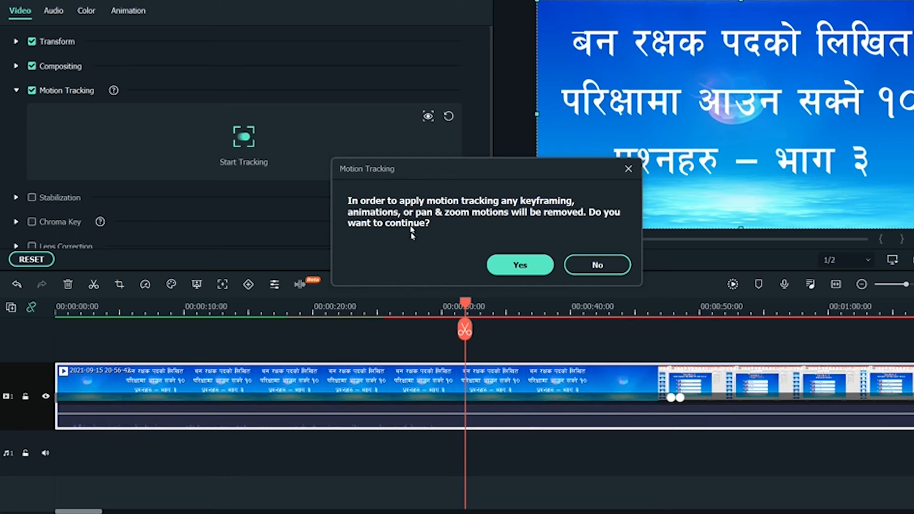
{"action": "left_click", "coordinate": [542, 267]}
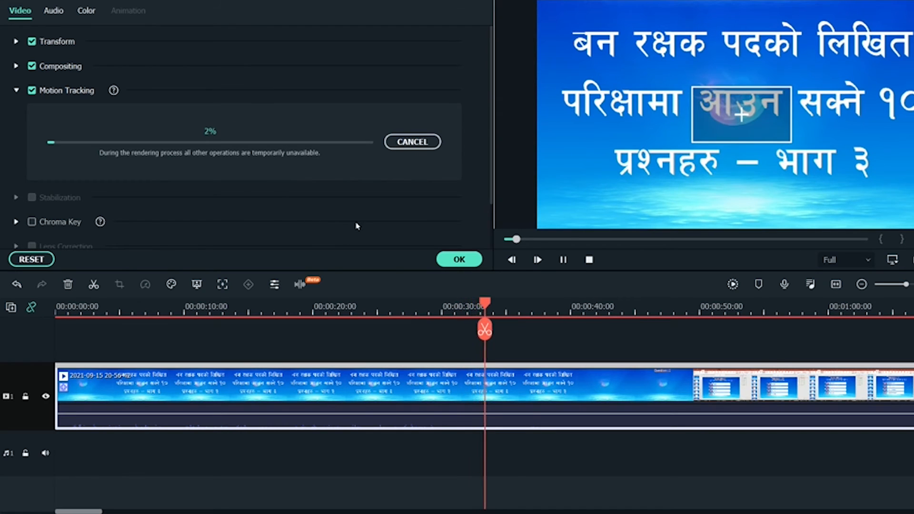
{"action": "left_click", "coordinate": [423, 141]}
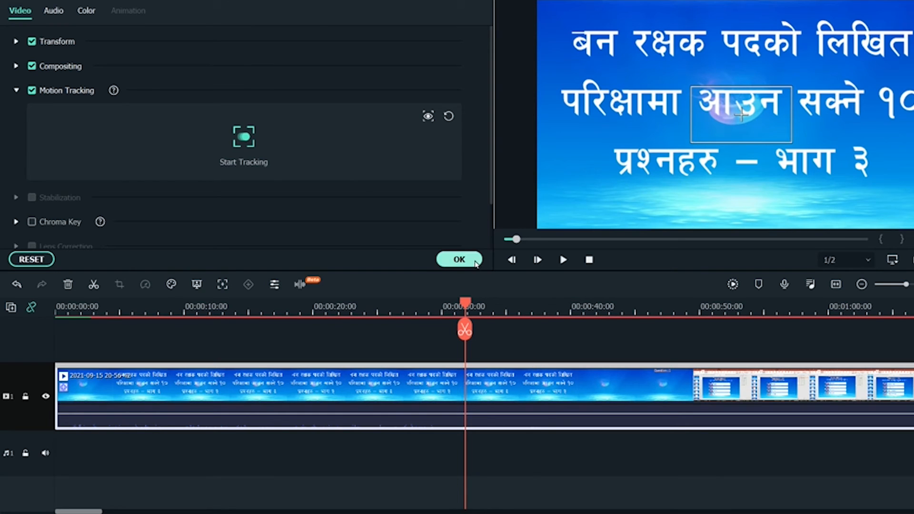
{"action": "left_click", "coordinate": [459, 260]}
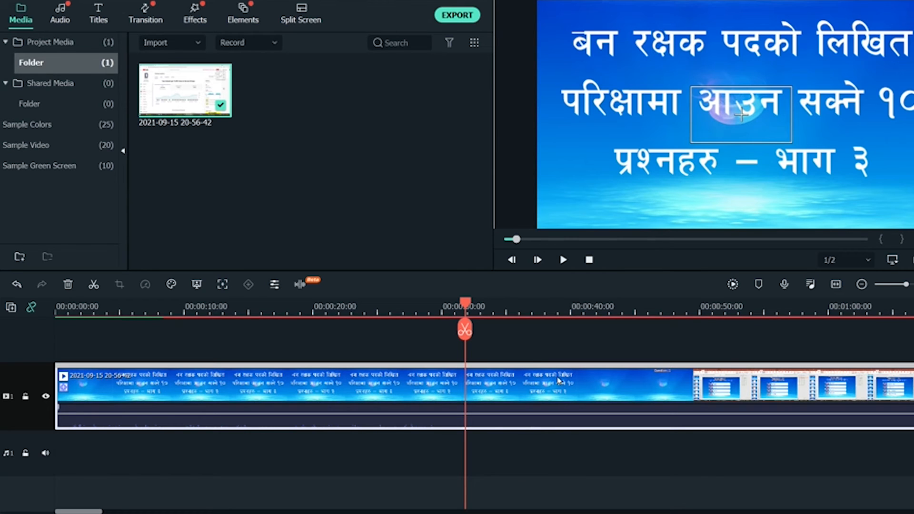
Step back to an earlier point in the title and open the Effects library search box
{"action": "left_click", "coordinate": [422, 307]}
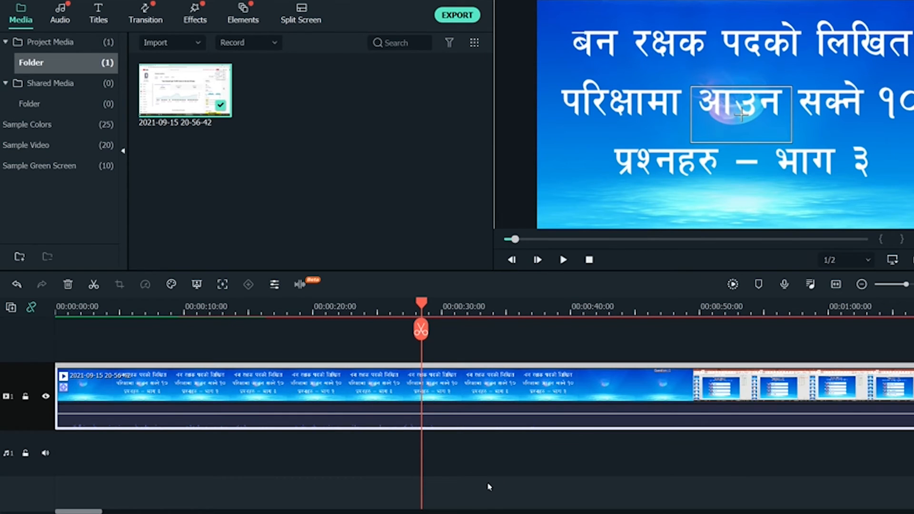
{"action": "left_click", "coordinate": [187, 18]}
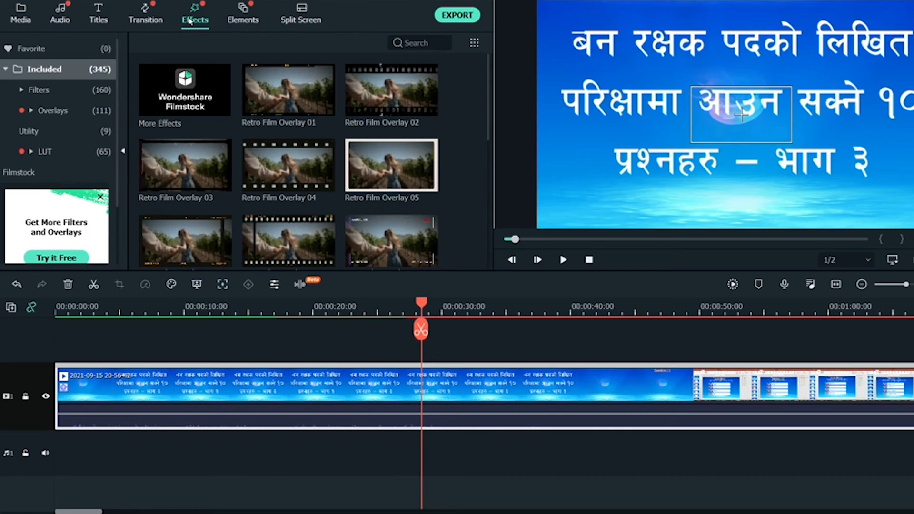
{"action": "right_click", "coordinate": [458, 388]}
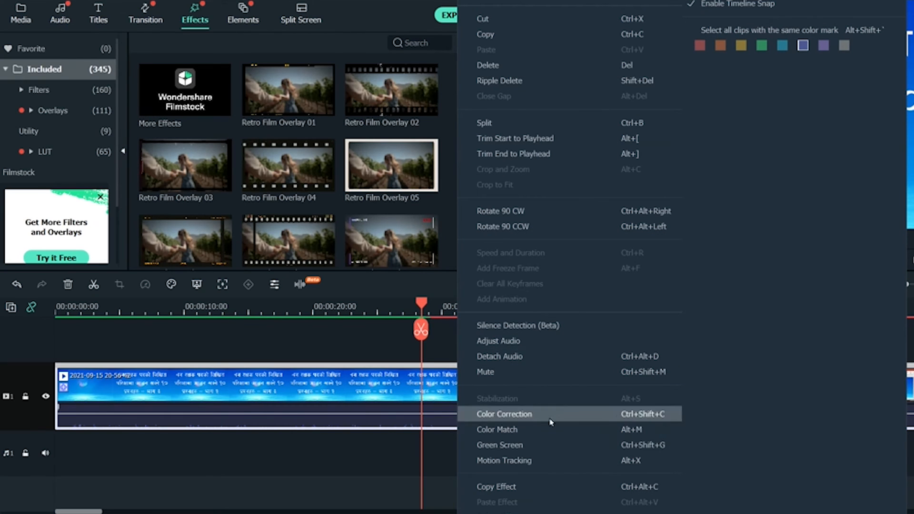
{"action": "left_click", "coordinate": [405, 379]}
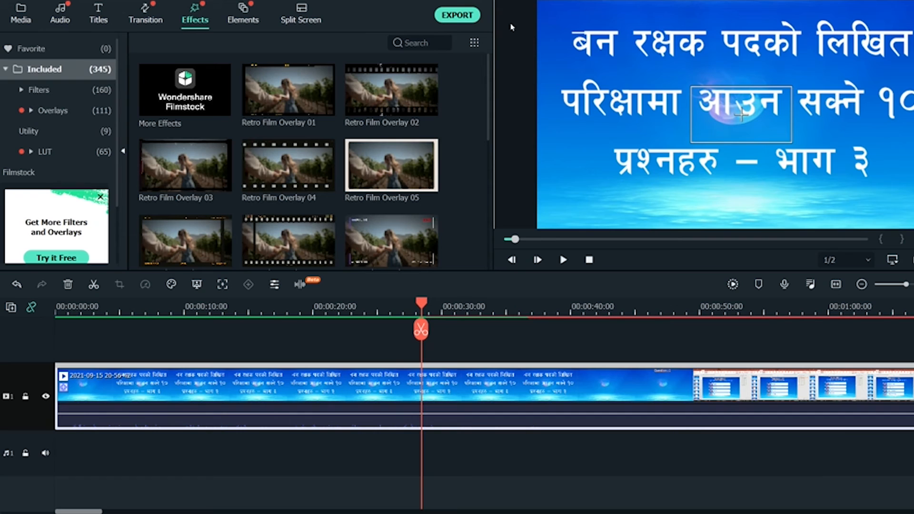
{"action": "left_click", "coordinate": [419, 43]}
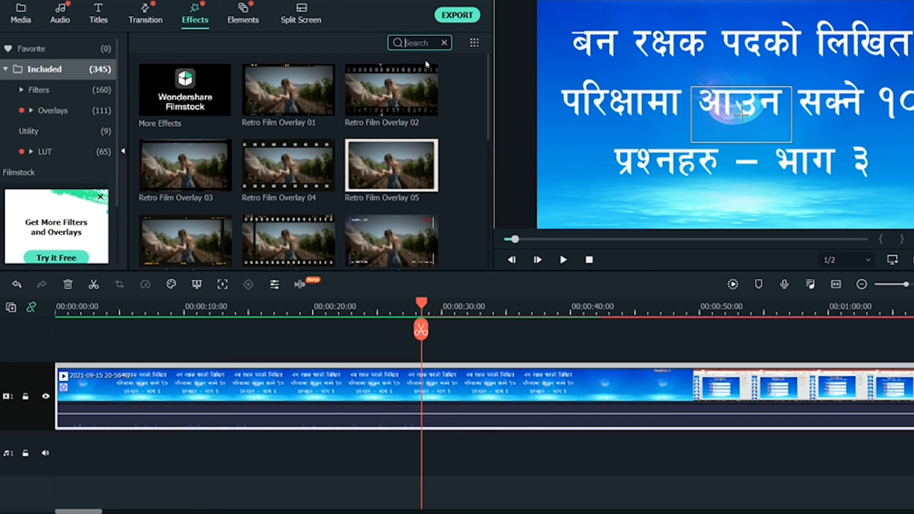
Add a Mosaic effect over the word आउन on a second track with Blur Amount 65
{"action": "type", "text": "mosai"}
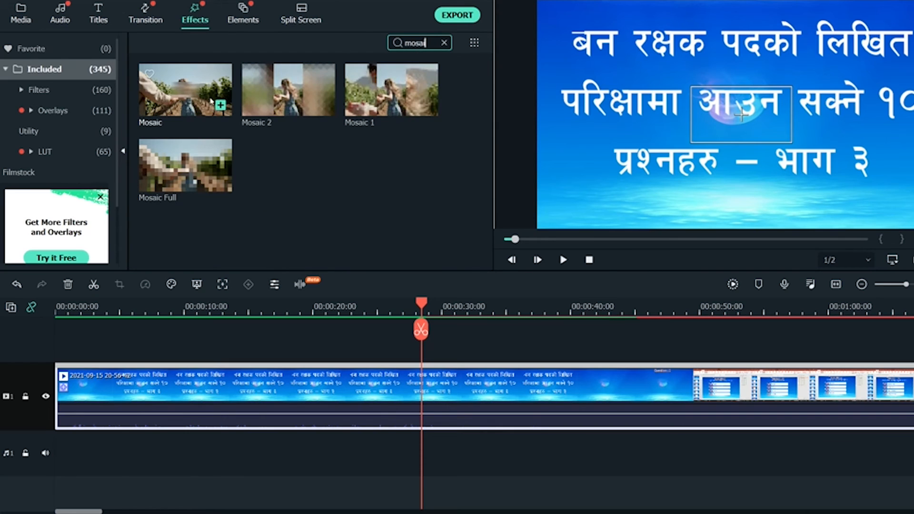
{"action": "left_click_drag", "start_coordinate": [216, 101], "coordinate": [443, 420]}
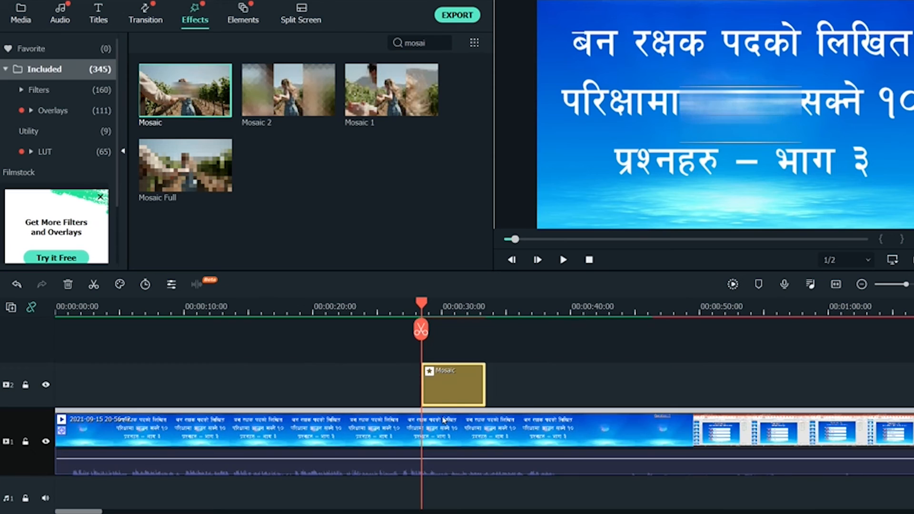
{"action": "left_click", "coordinate": [754, 127]}
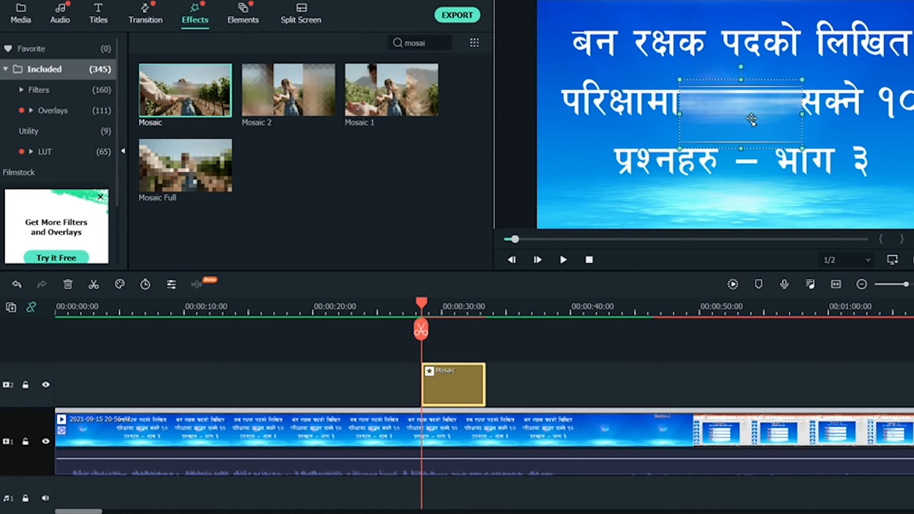
{"action": "double_click", "coordinate": [752, 120]}
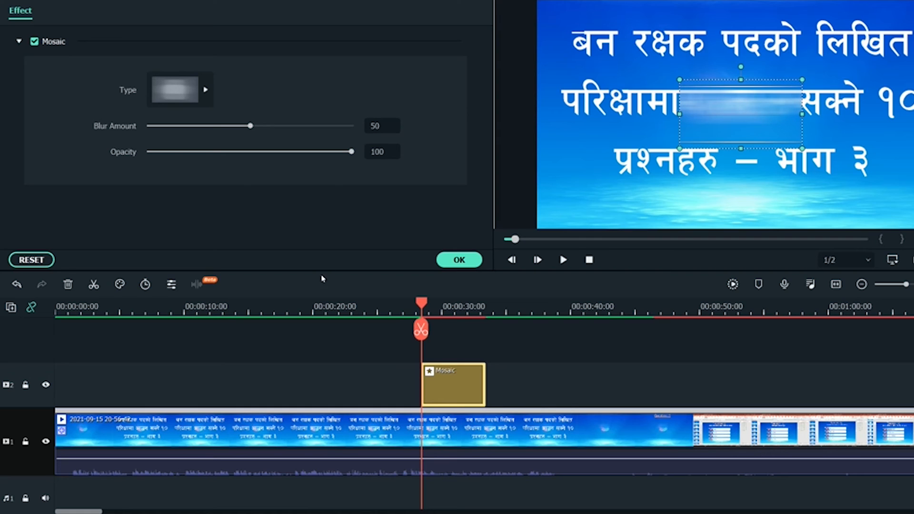
{"action": "left_click", "coordinate": [281, 126]}
{"action": "left_click", "coordinate": [459, 258]}
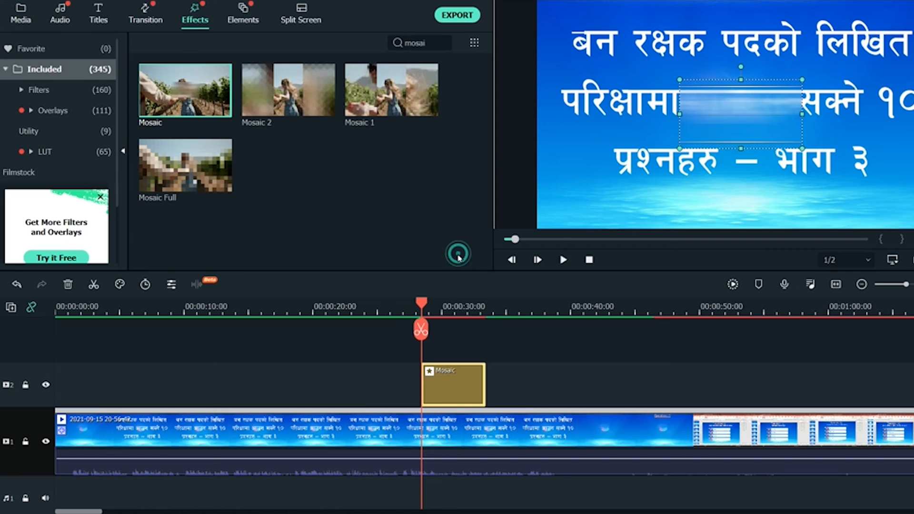
{"action": "double_click", "coordinate": [432, 44]}
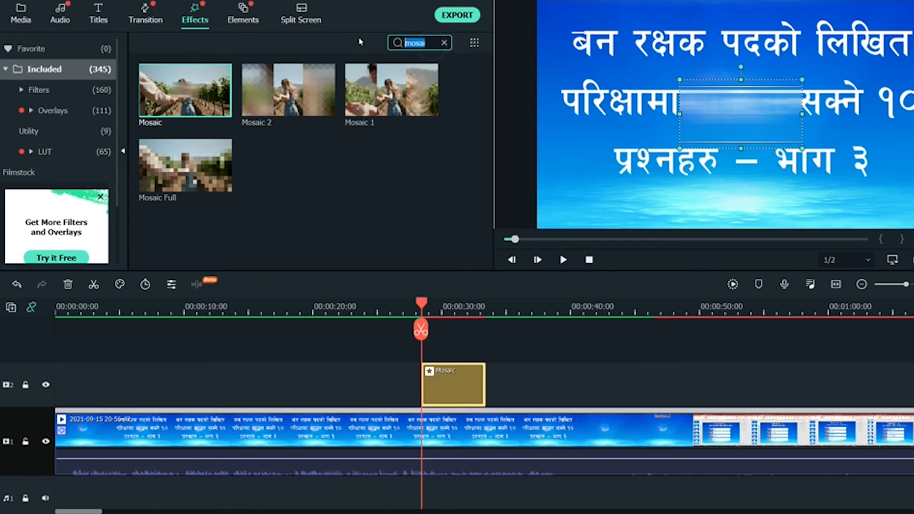
Search effects for 'blur', move the playhead to about 00:00:44, and return to the Media library
{"action": "type", "text": "blur"}
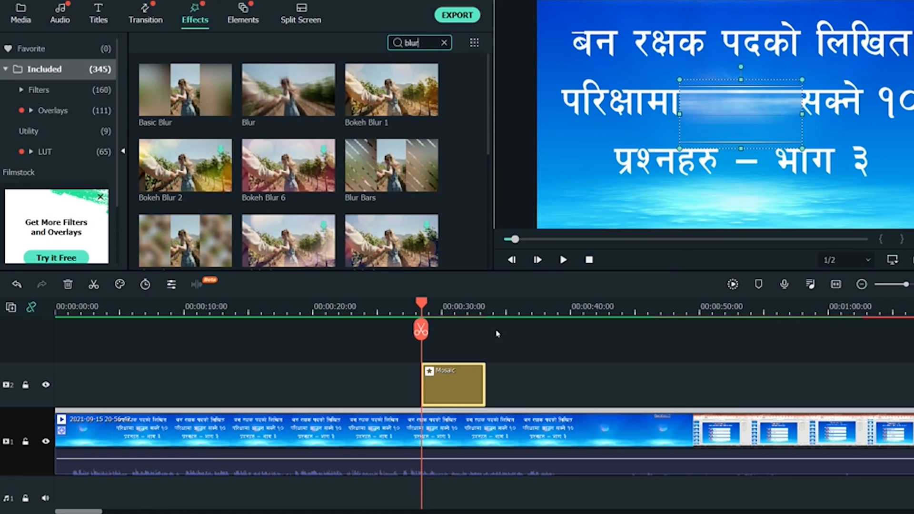
{"action": "left_click", "coordinate": [473, 306]}
{"action": "left_click", "coordinate": [541, 311]}
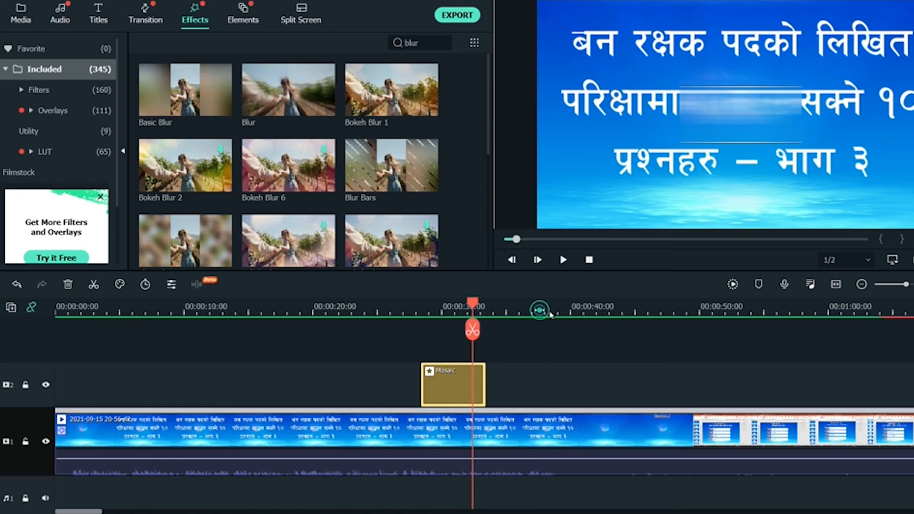
{"action": "left_click", "coordinate": [586, 311]}
{"action": "left_click", "coordinate": [621, 312]}
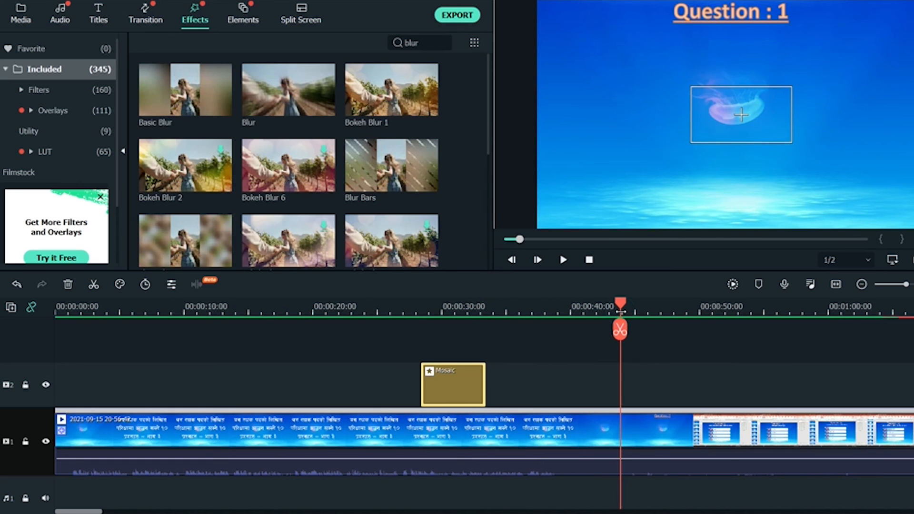
{"action": "left_click", "coordinate": [23, 14]}
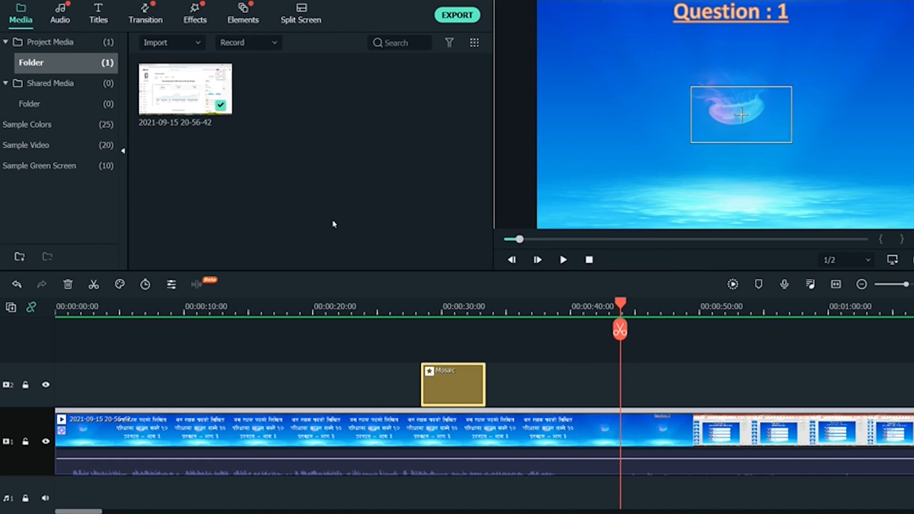